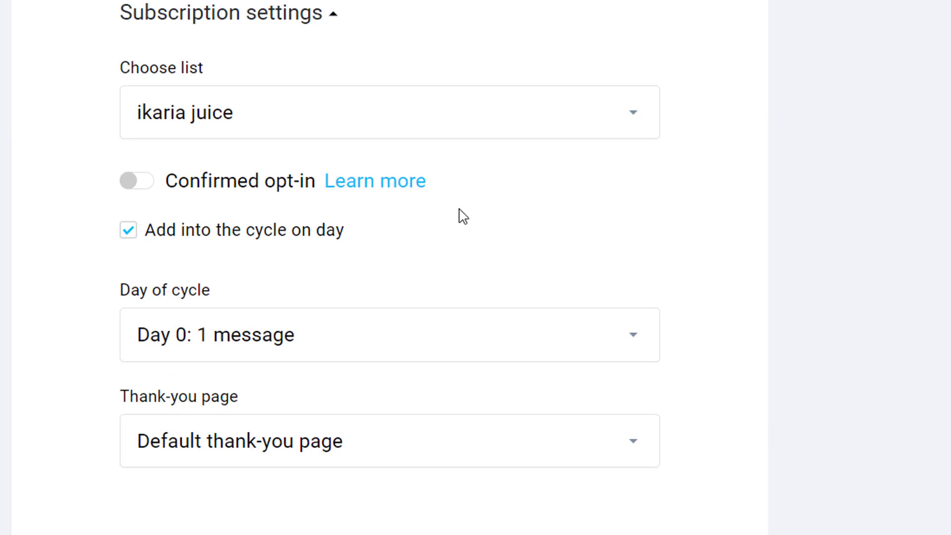
- Expand the landing page's Google Ads conversion tracking settings to examine the required conversion fields
scroll(928, 253, "down", 6)
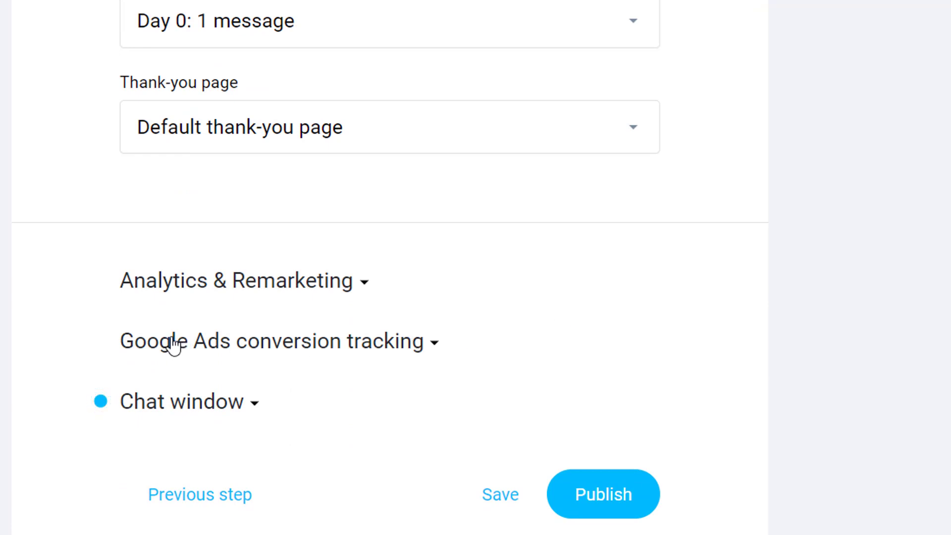
left_click(396, 344)
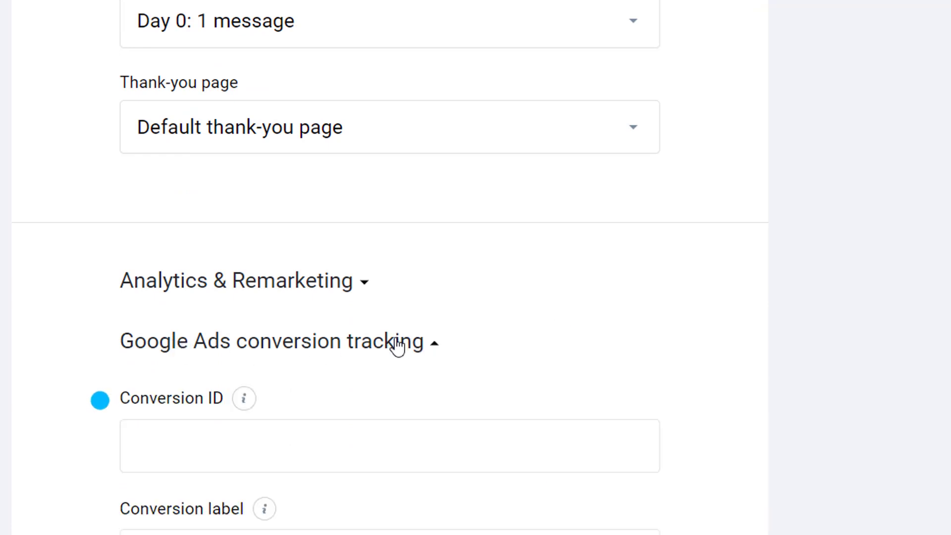
scroll(397, 346, "down", 5)
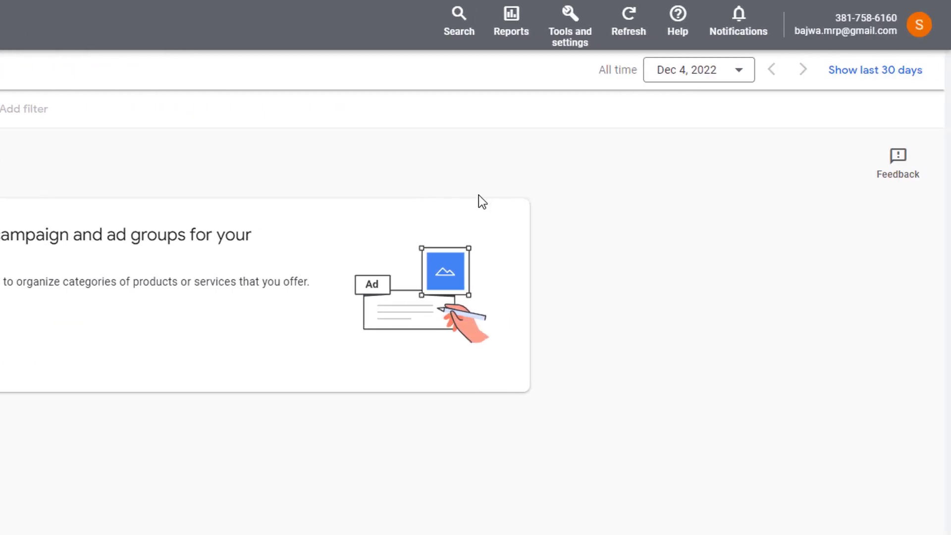
- In Google Ads, start a new conversion action for tracking website conversions
left_click(573, 37)
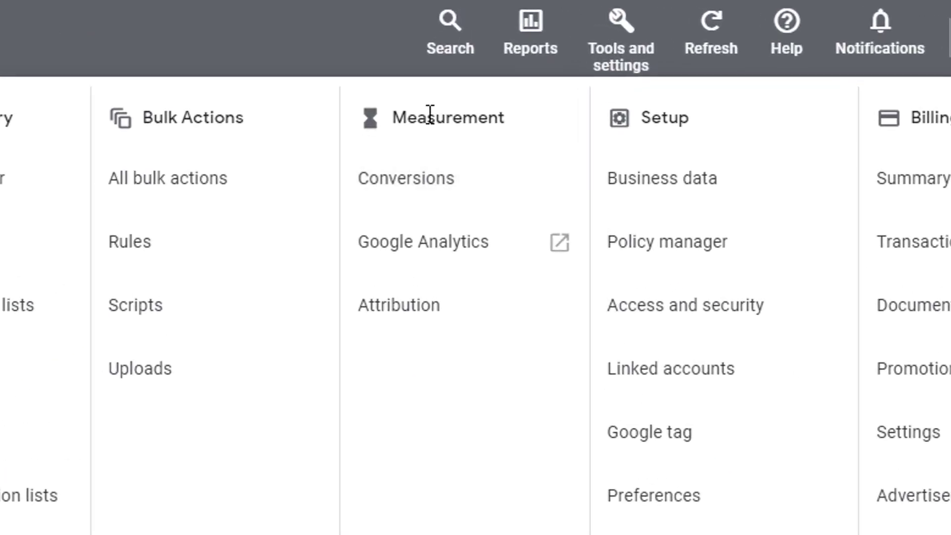
left_click(422, 188)
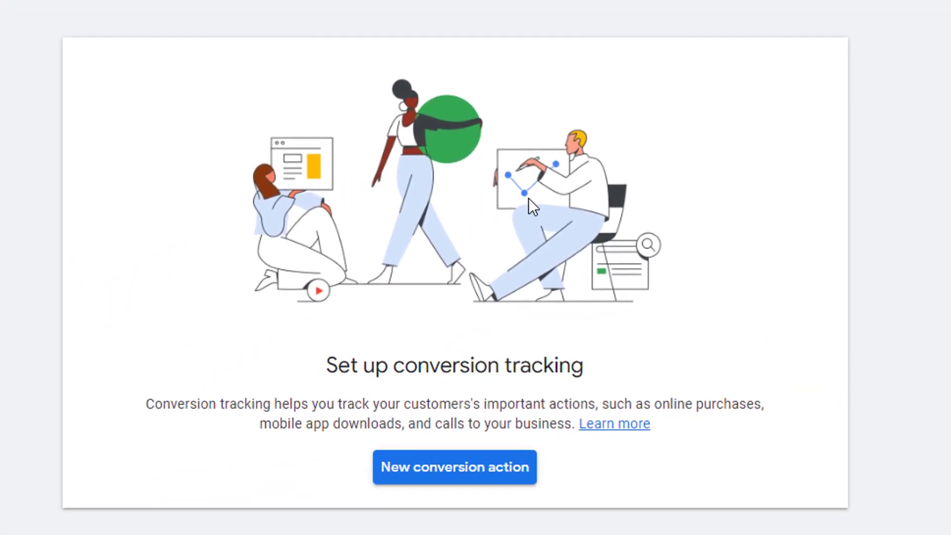
left_click(470, 480)
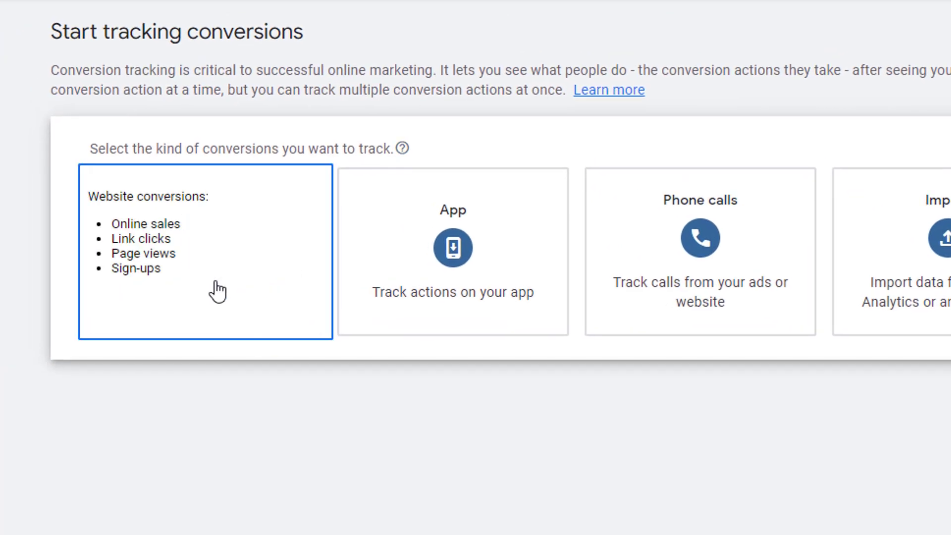
left_click(216, 276)
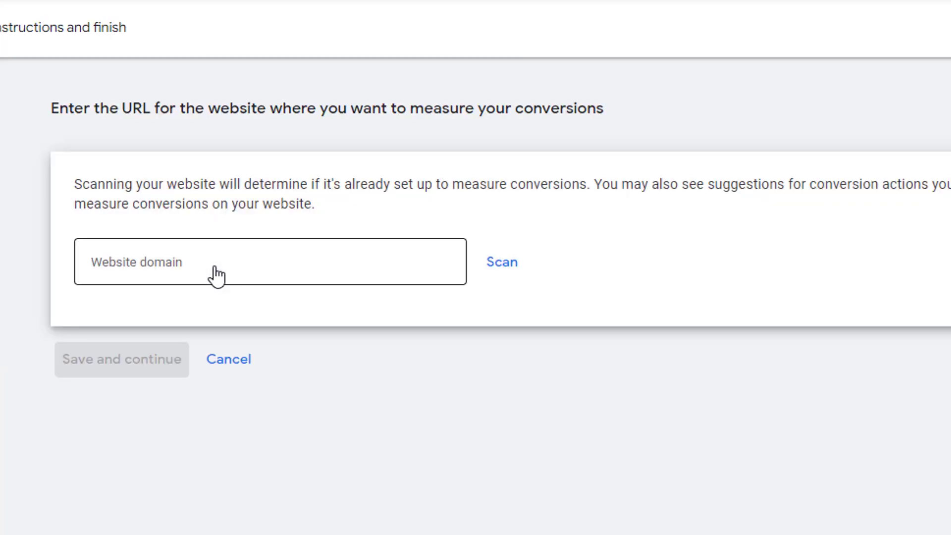
left_click(216, 266)
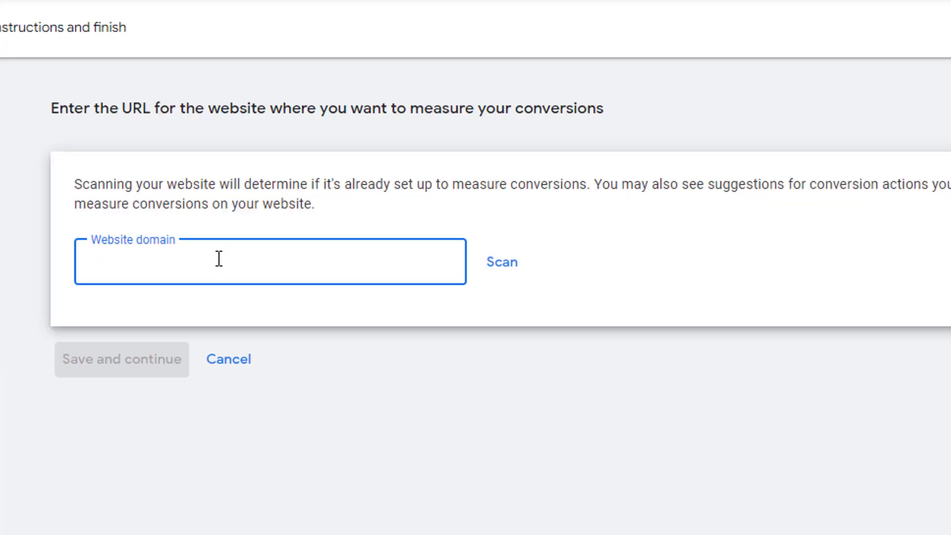
type("https://www.idealhealthmax.com/ikaria-juice")
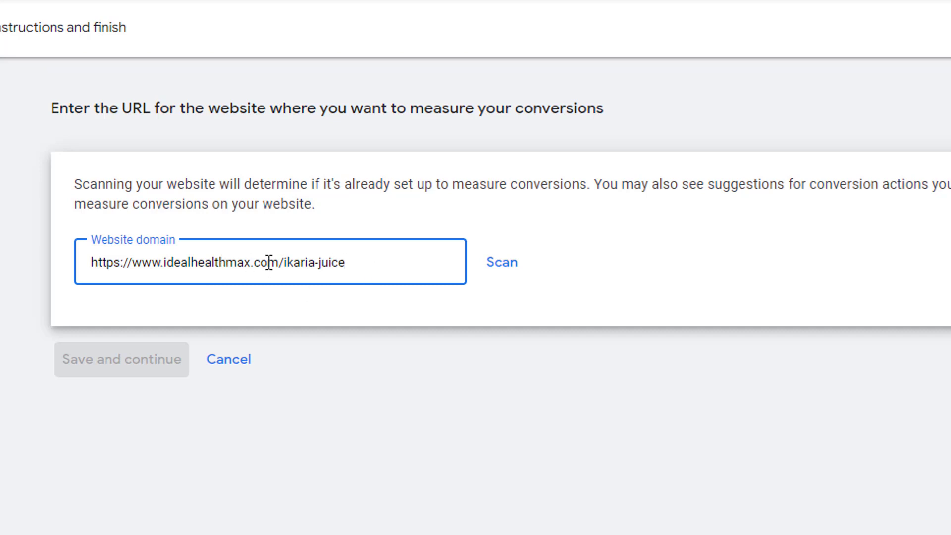
left_click_drag(353, 263, 31, 269)
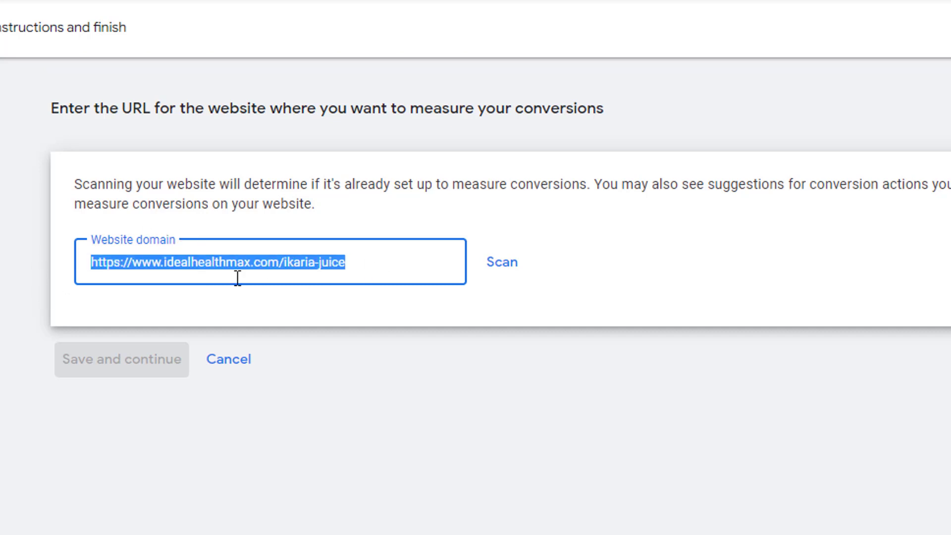
left_click(511, 268)
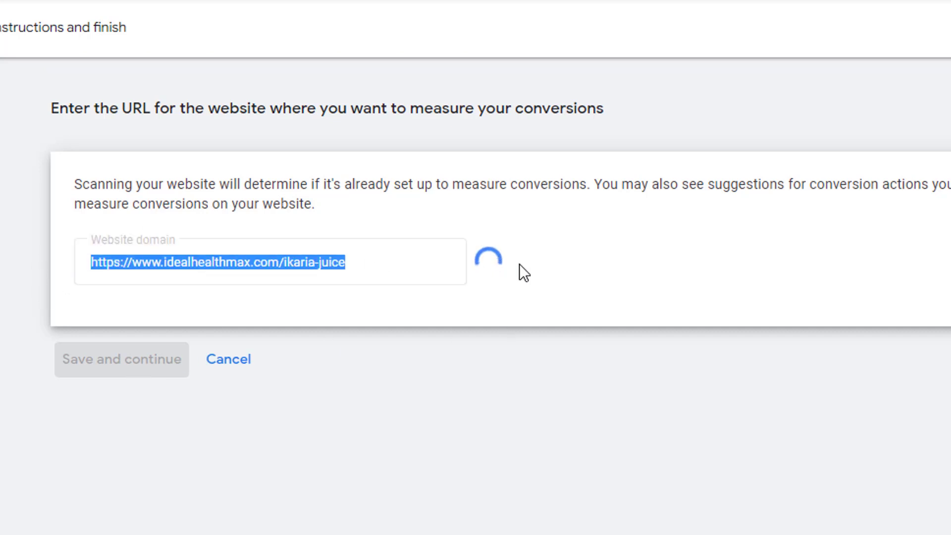
- Cancel the automatic page load event and start adding a conversion action manually
scroll(584, 334, "down", 5)
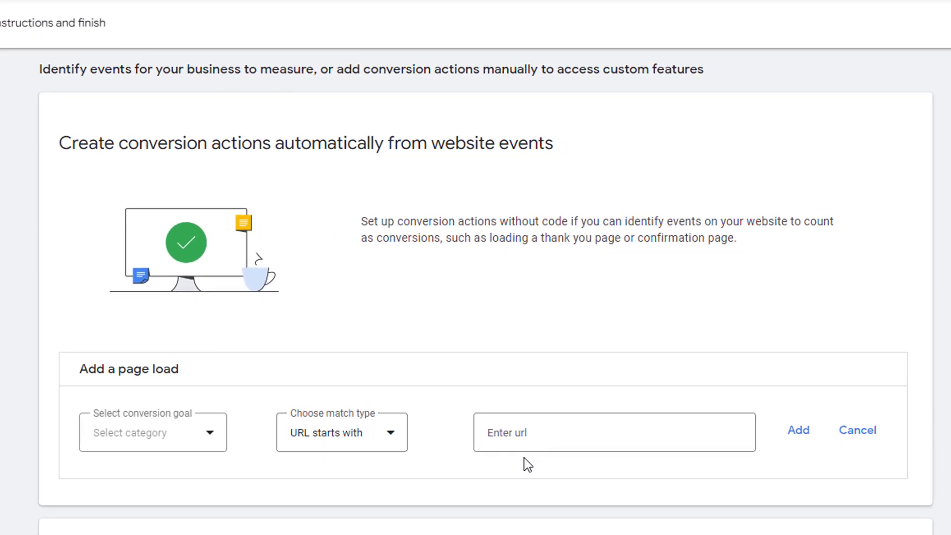
left_click(858, 430)
scroll(580, 268, "down", 2)
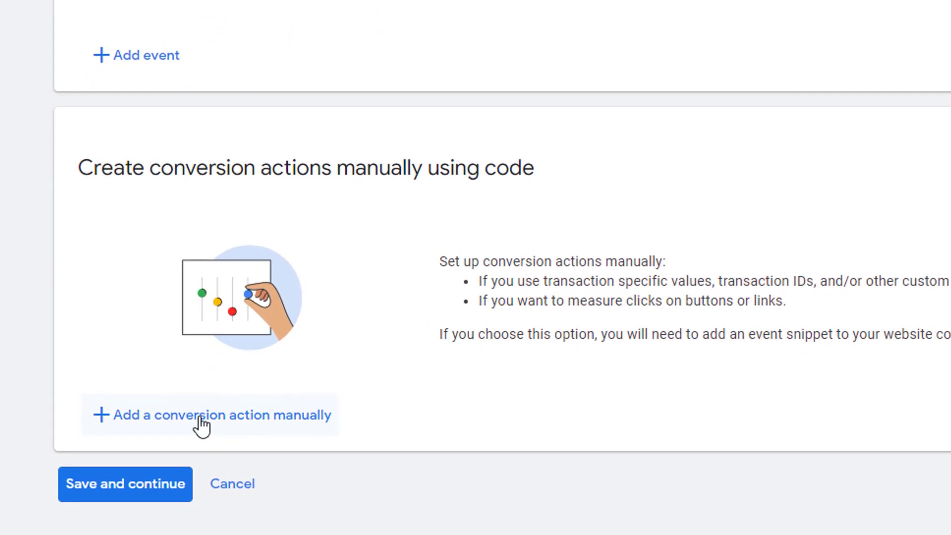
left_click(202, 426)
- Set the goal category to Sign-up and name the conversion "Ikaria Juice Sign-up"
scroll(527, 28, "up", 10)
left_click(549, 150)
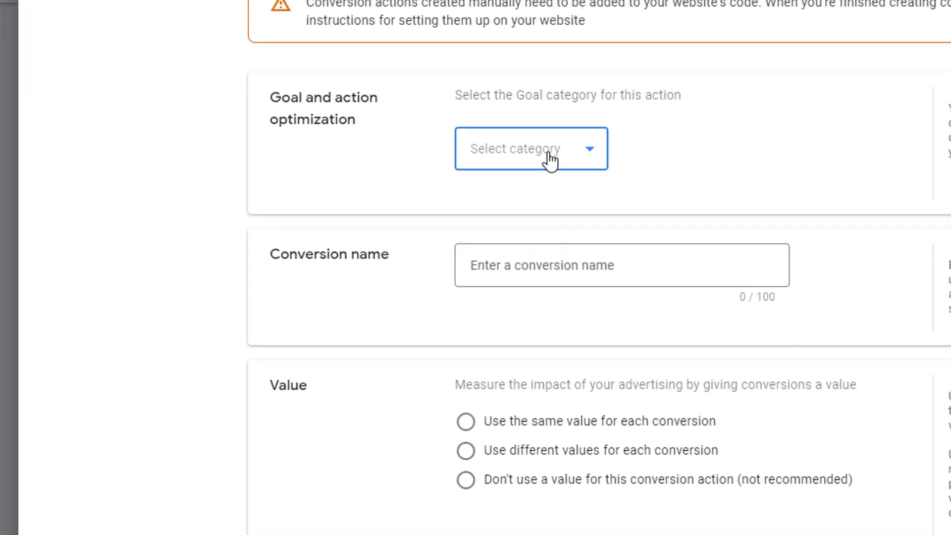
scroll(541, 304, "down", 5)
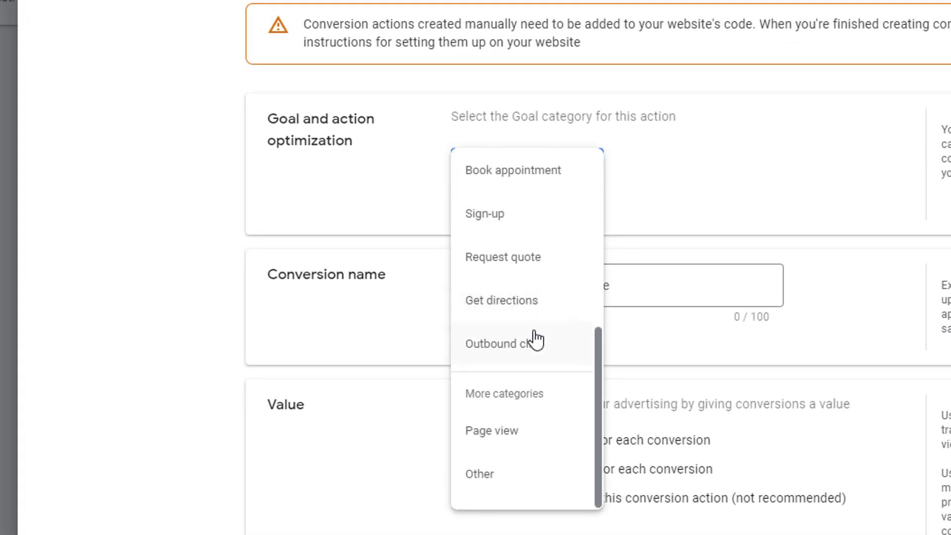
left_click(494, 215)
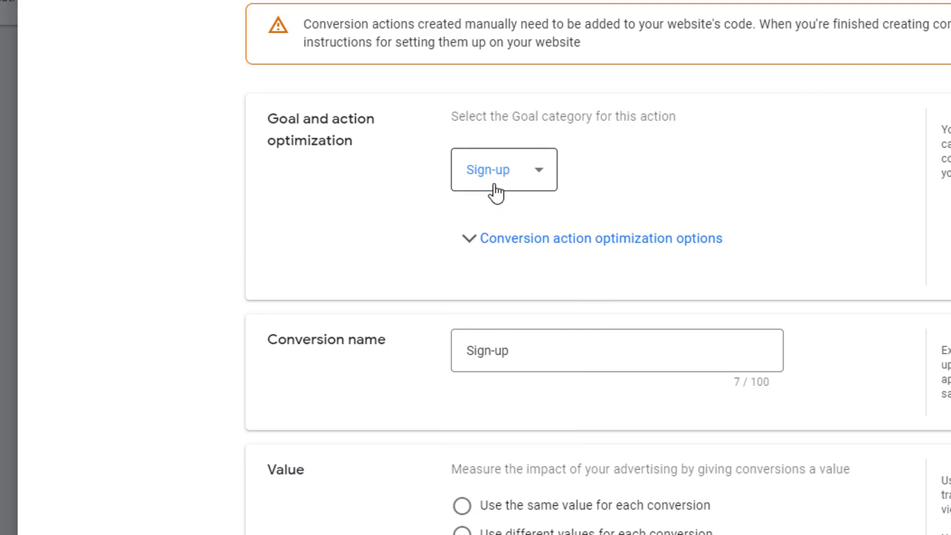
left_click_drag(525, 352, 420, 362)
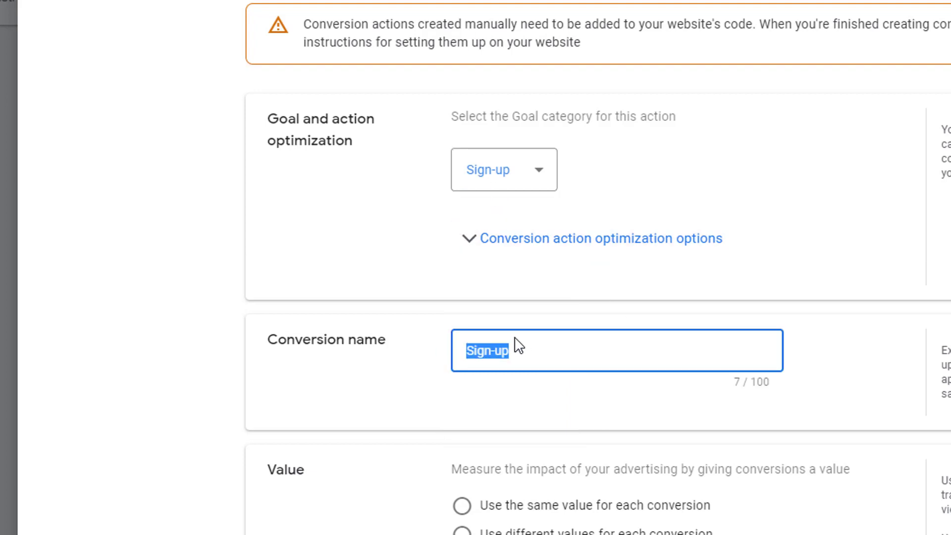
left_click(469, 351)
type("Ikaria Juice")
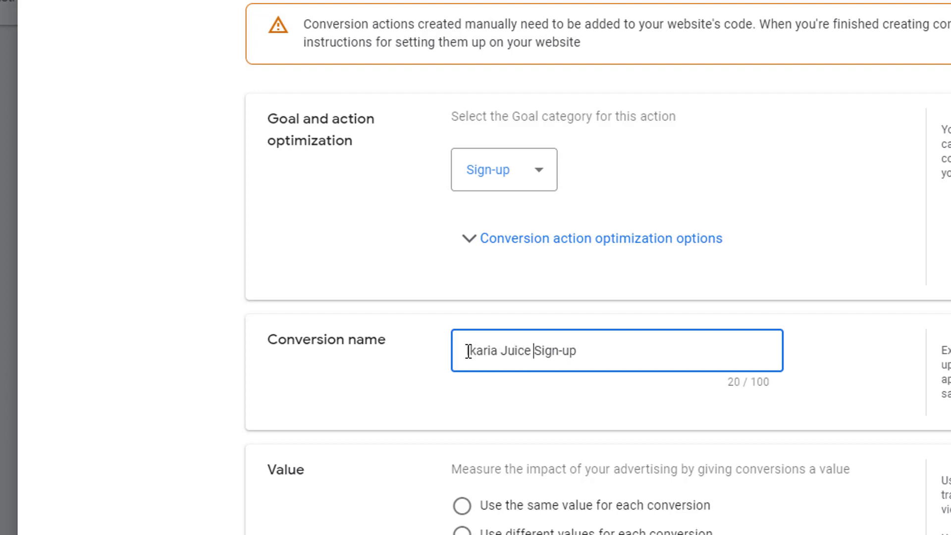
- Use no value for the conversion action, set the count to One, and finish its settings
scroll(717, 374, "down", 3)
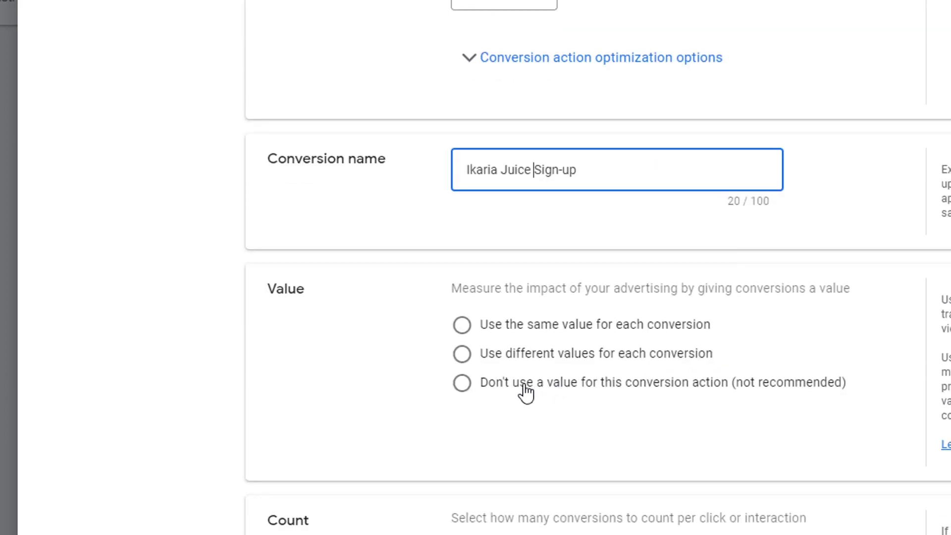
left_click(555, 391)
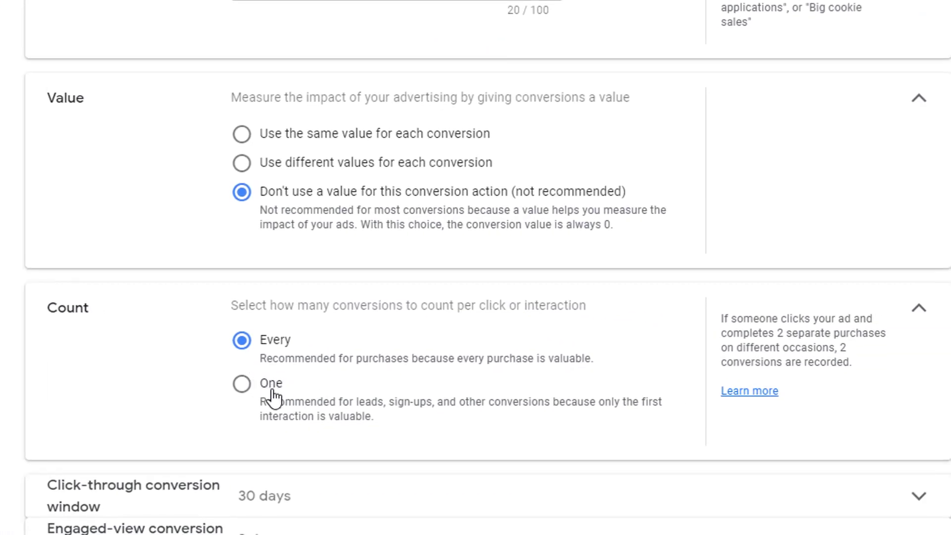
left_click(274, 392)
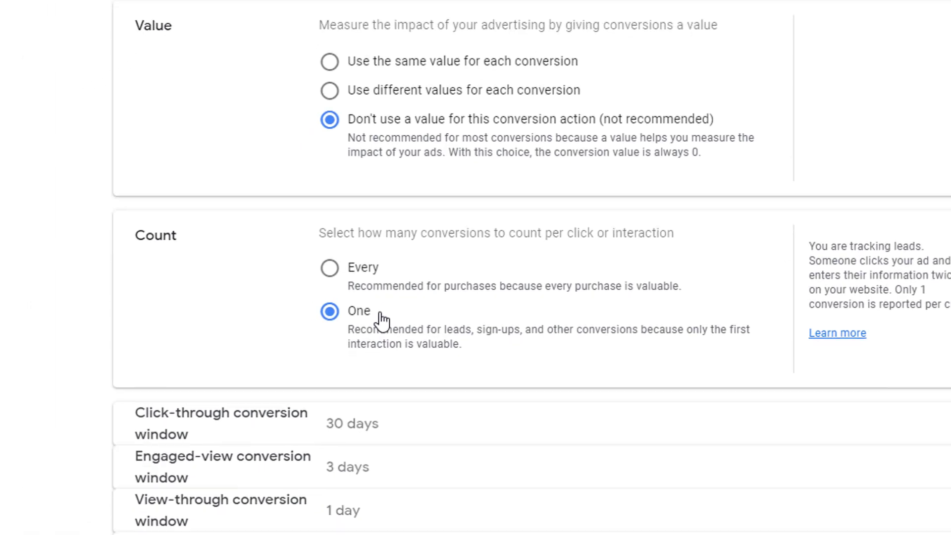
left_click(63, 504)
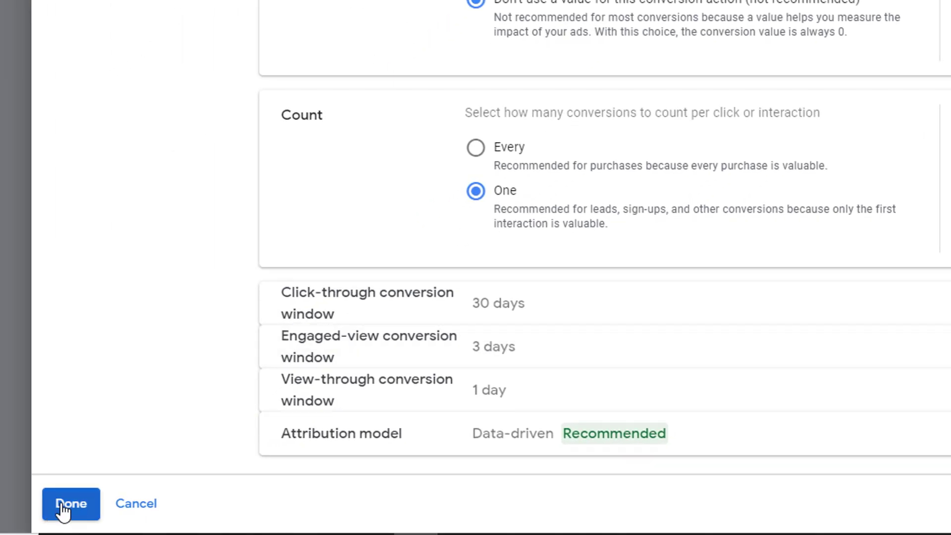
- Save the manual conversion action and display its Google Tag Manager setup details
scroll(560, 204, "down", 2)
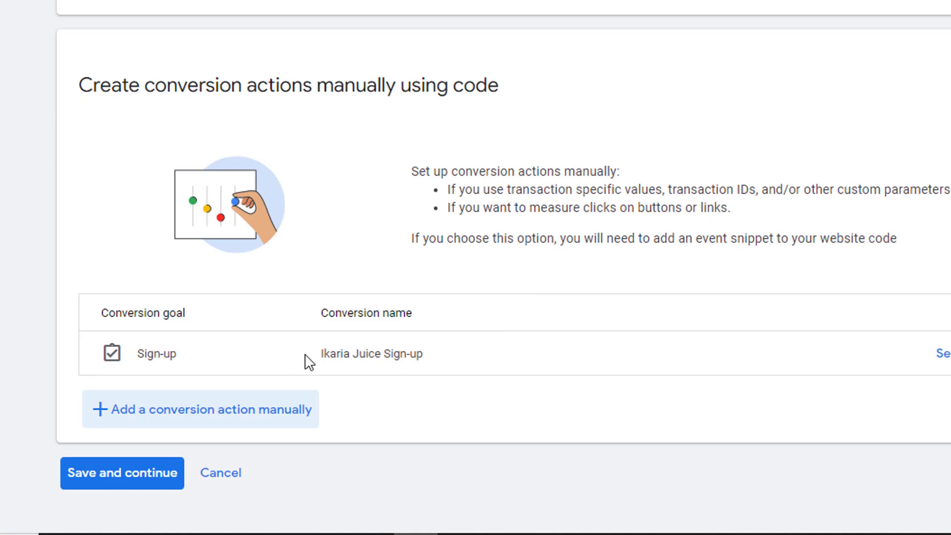
left_click(130, 473)
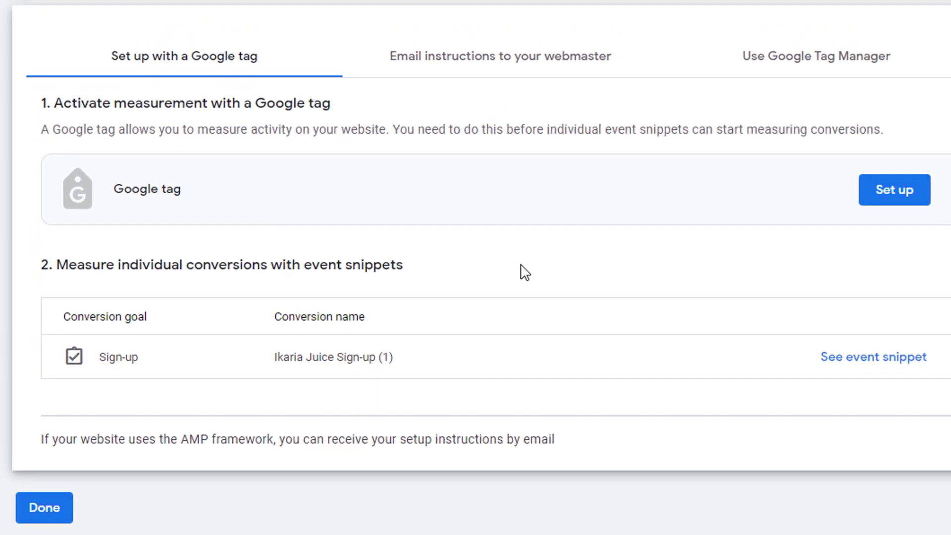
left_click(781, 72)
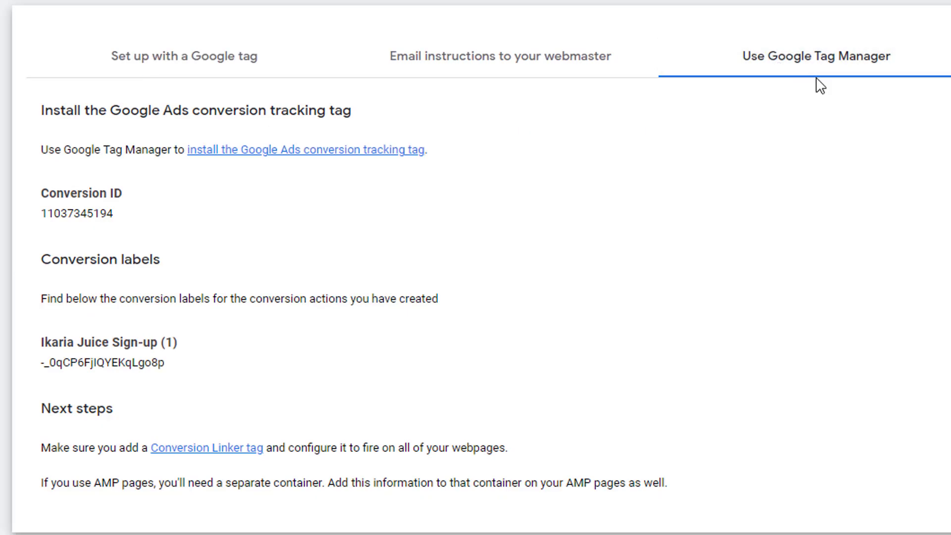
- Copy the Google Ads conversion ID into an untitled Notepad note
left_click_drag(115, 212, 44, 212)
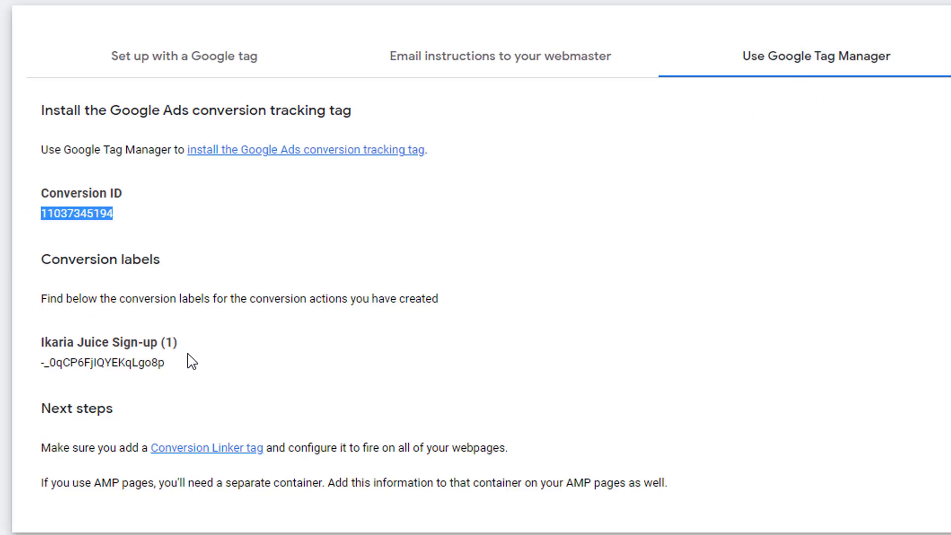
left_click_drag(223, 289, 439, 299)
left_click_drag(166, 365, 27, 374)
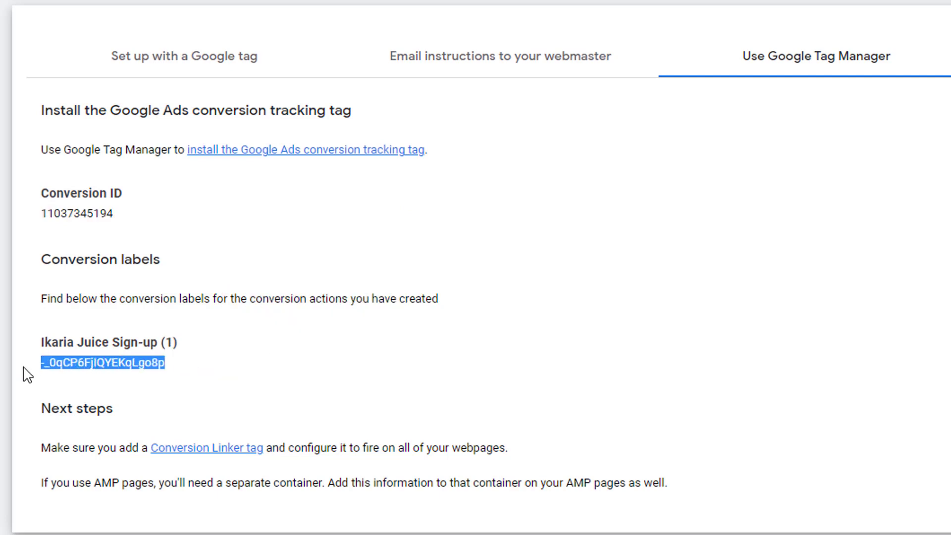
left_click_drag(122, 212, 40, 212)
key("ctrl+c")
key("alt+Tab")
key("ctrl+v")
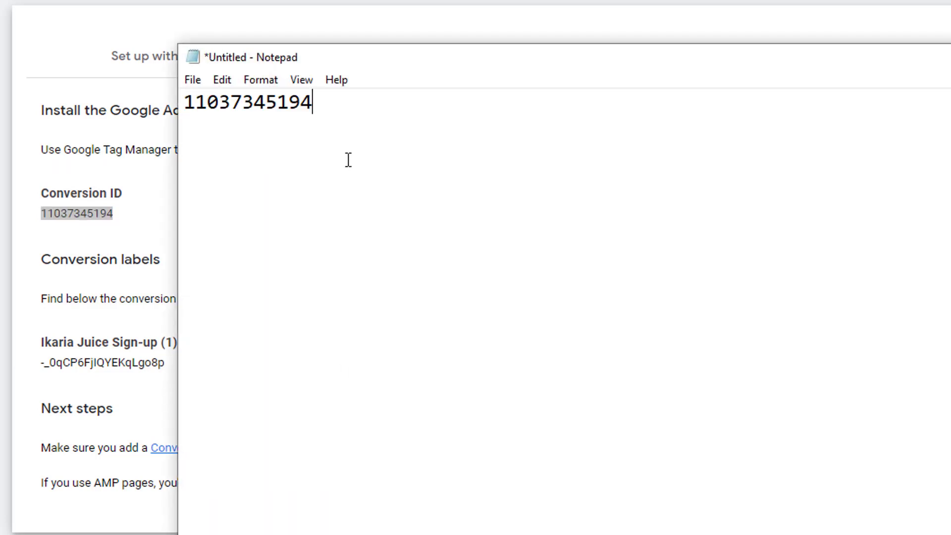
- Copy the conversion label of the sign-up action into the Notepad note below the conversion ID
left_click_drag(43, 369, 171, 369)
key("ctrl+c")
key("alt+Tab")
key("ctrl+v")
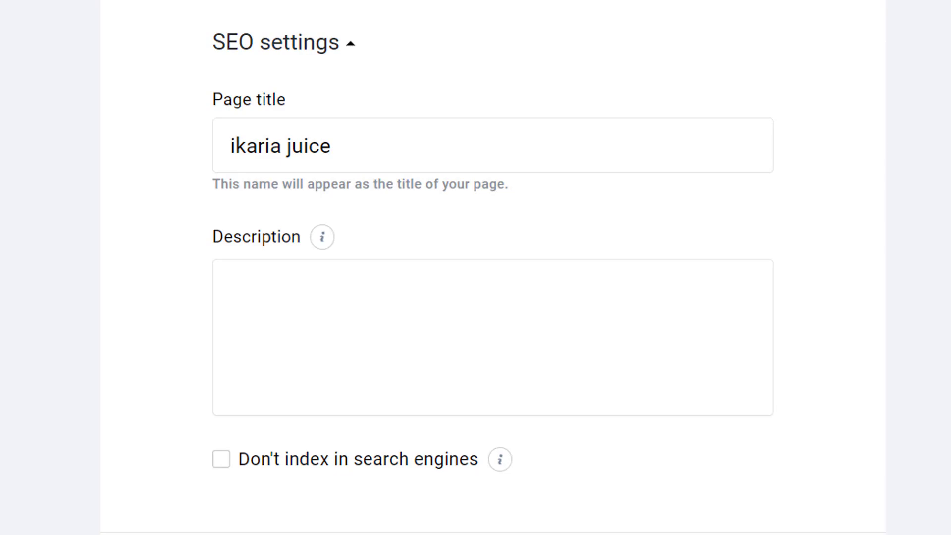
- In the GetResponse landing page settings, fill in the Conversion ID with the one saved in Notepad
scroll(493, 267, "down", 15)
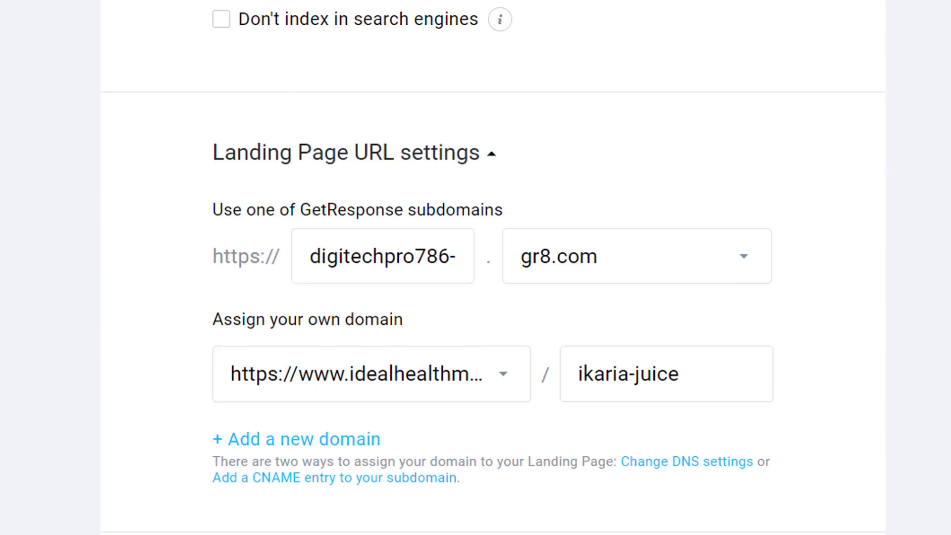
scroll(777, 272, "down", 12)
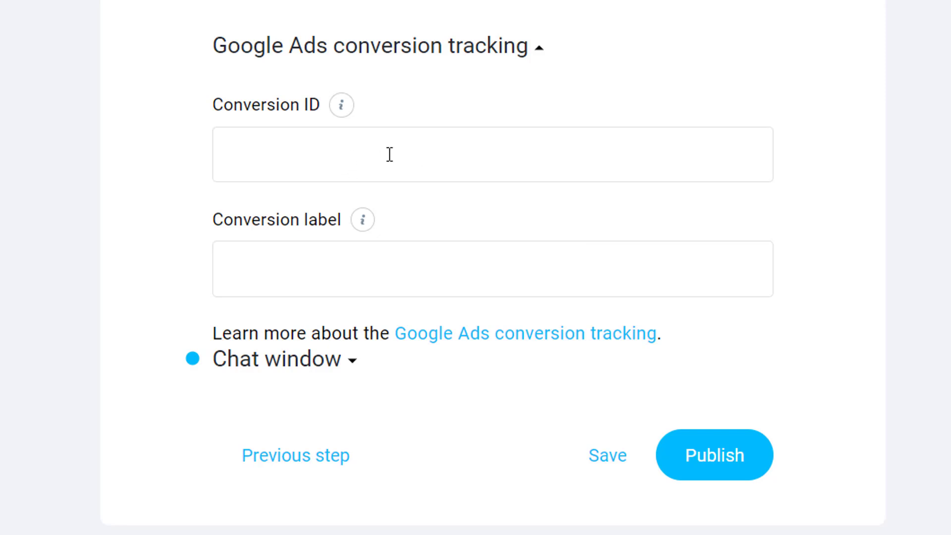
left_click(358, 146)
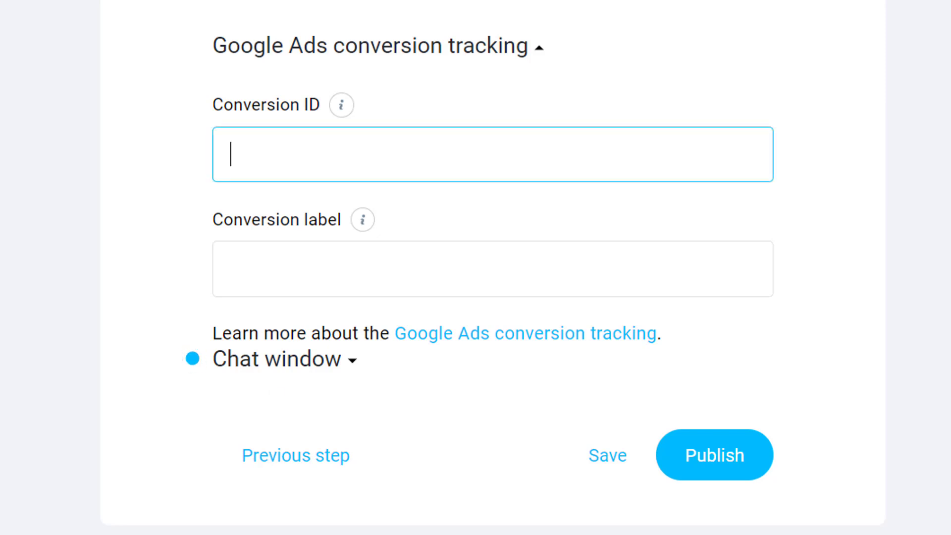
key("alt+Tab")
left_click_drag(419, 62, 733, 87)
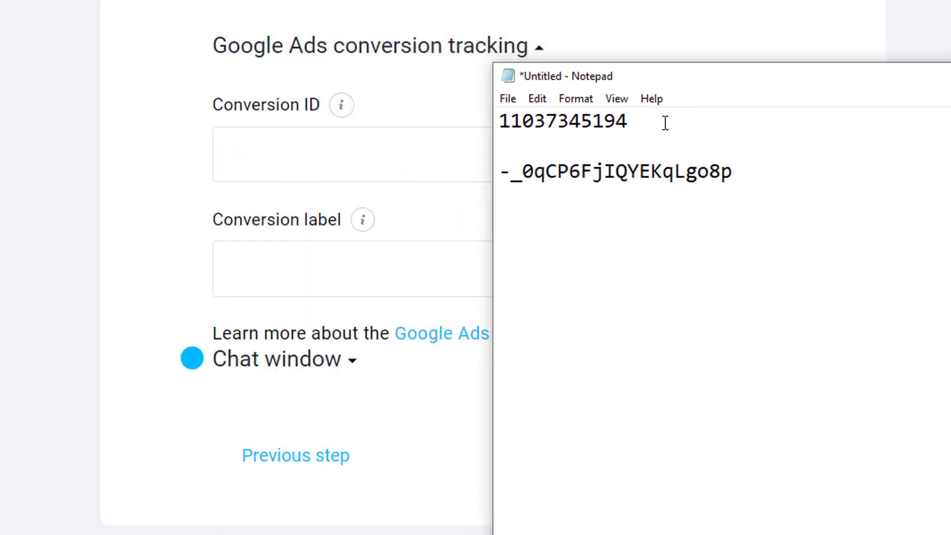
left_click_drag(668, 122, 478, 113)
left_click(348, 136)
key("ctrl+v")
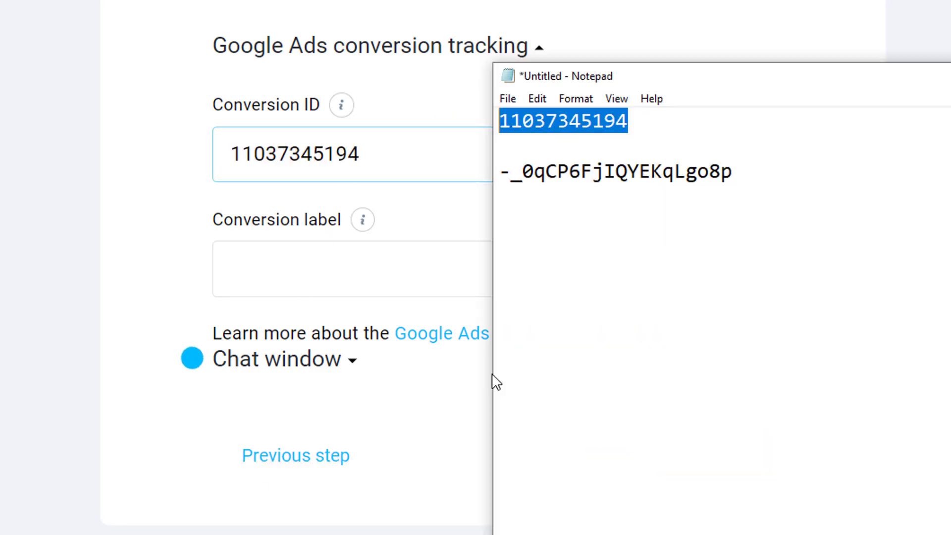
- Copy the conversion label from the Notepad note into the Conversion label setting of the landing page
left_click_drag(738, 171, 459, 175)
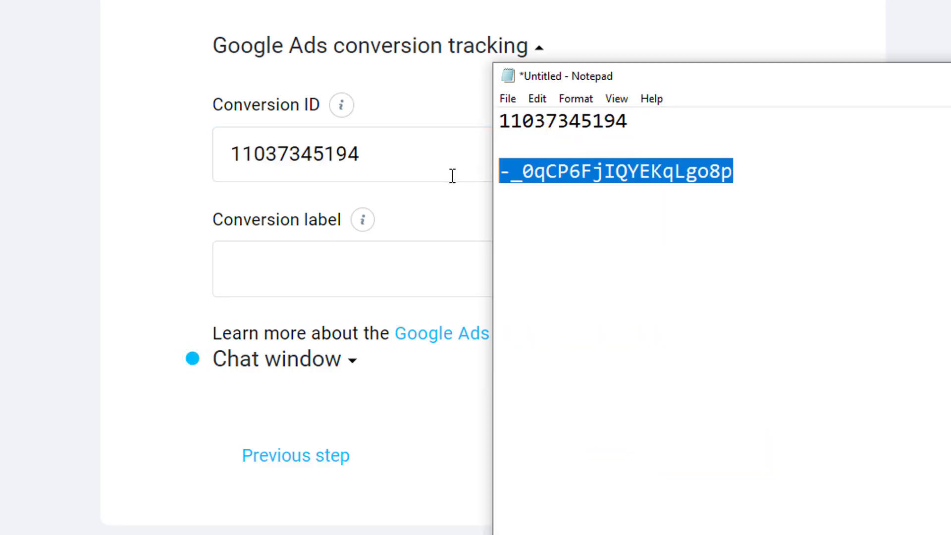
left_click(351, 285)
key("ctrl+v")
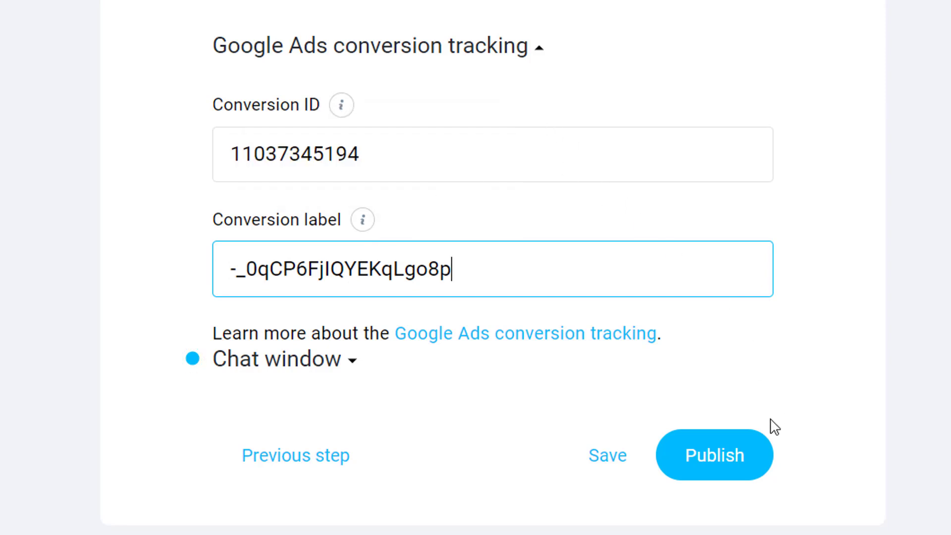
- Publish the landing page with the conversion tracking settings and open its live version at the email sign-up field
left_click(639, 454)
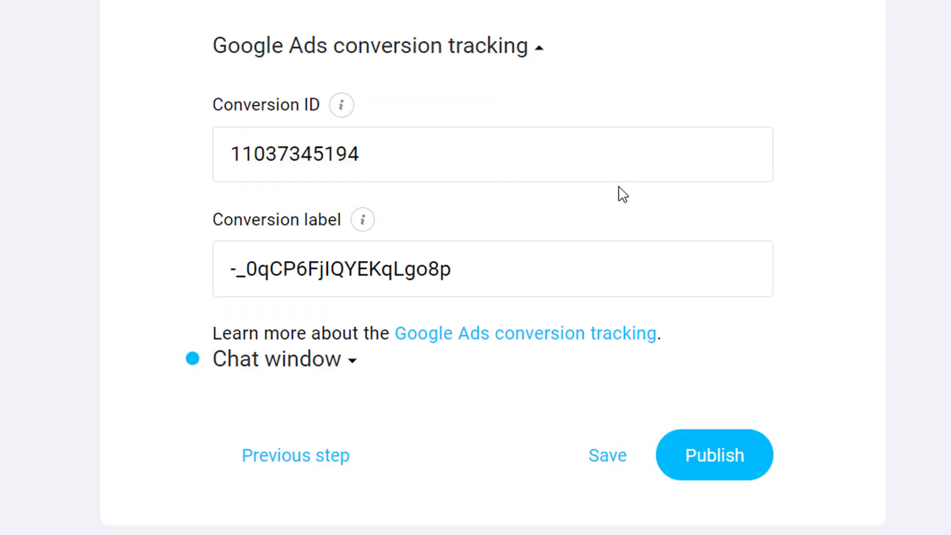
left_click(717, 470)
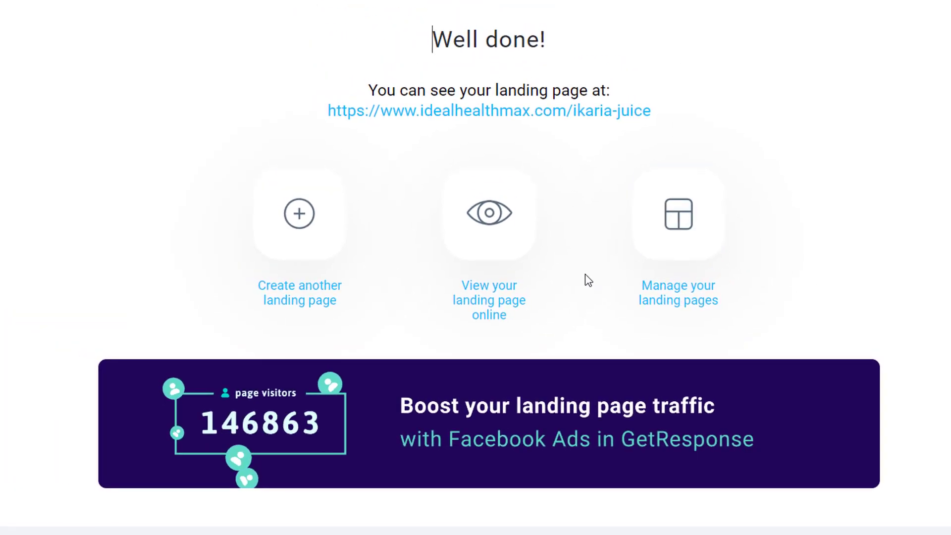
left_click(560, 117)
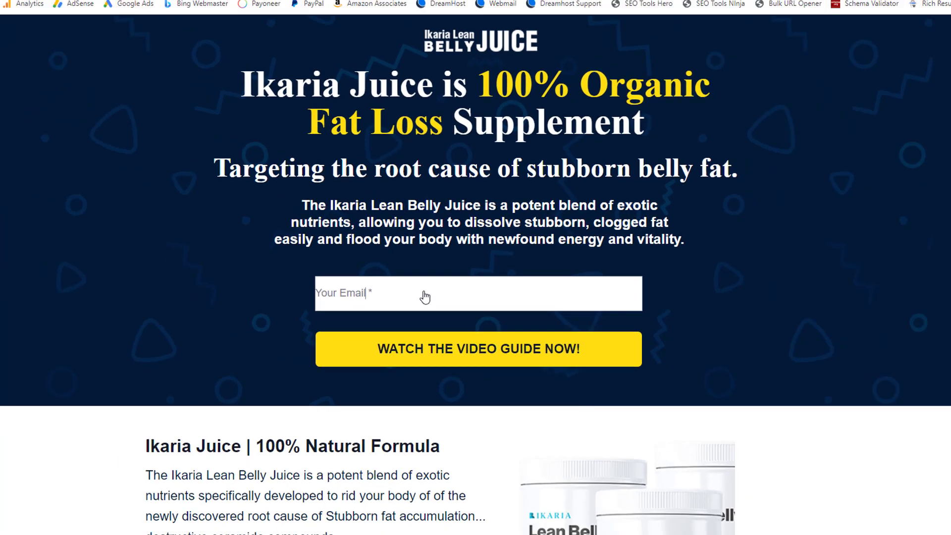
left_click(425, 290)
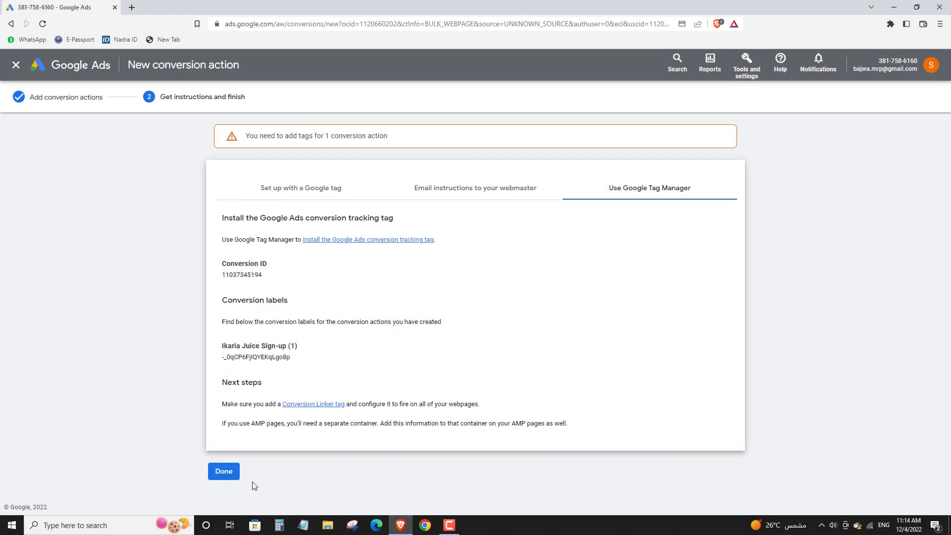
- Finish the new conversion action setup in Google Ads and check the Ikaria Juice Sign-up (1) action's status in the conversions summary
left_click(224, 472)
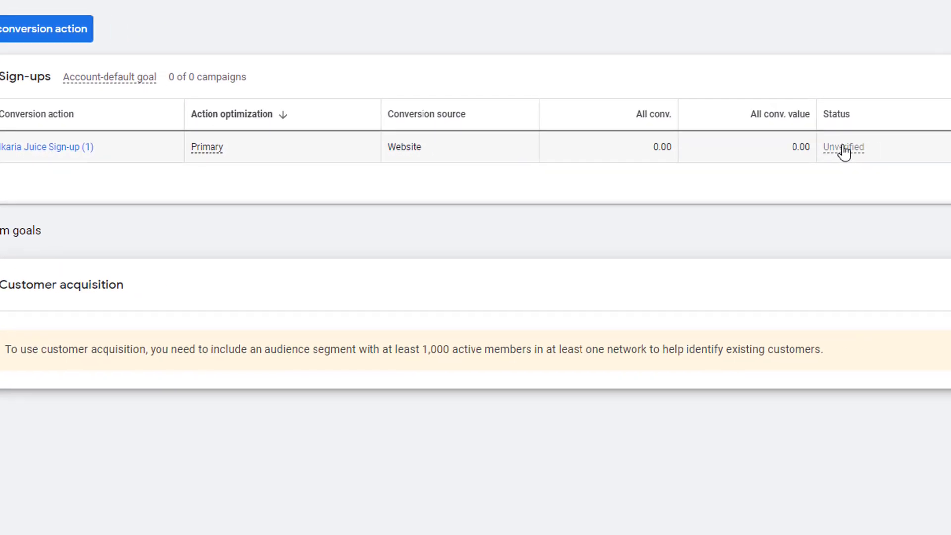
mouse_move(940, 160)
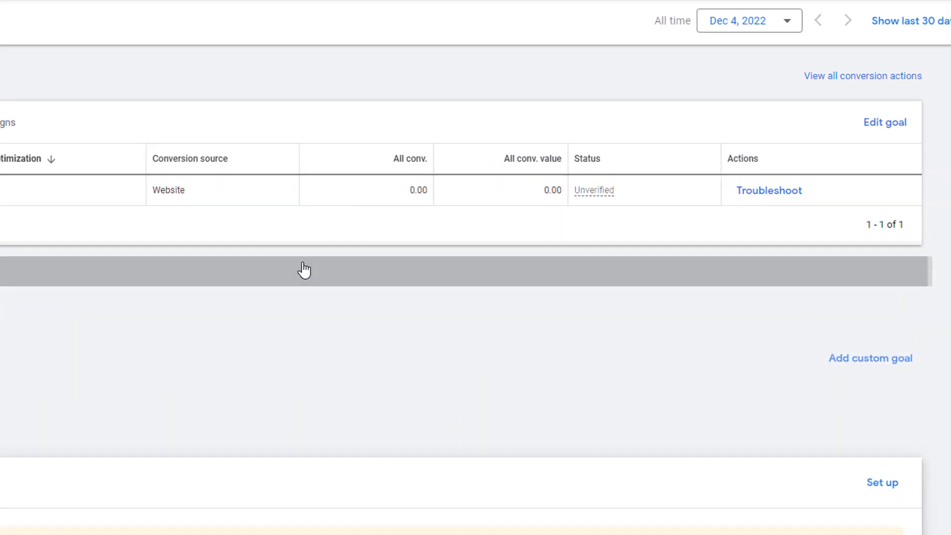
left_click(305, 270)
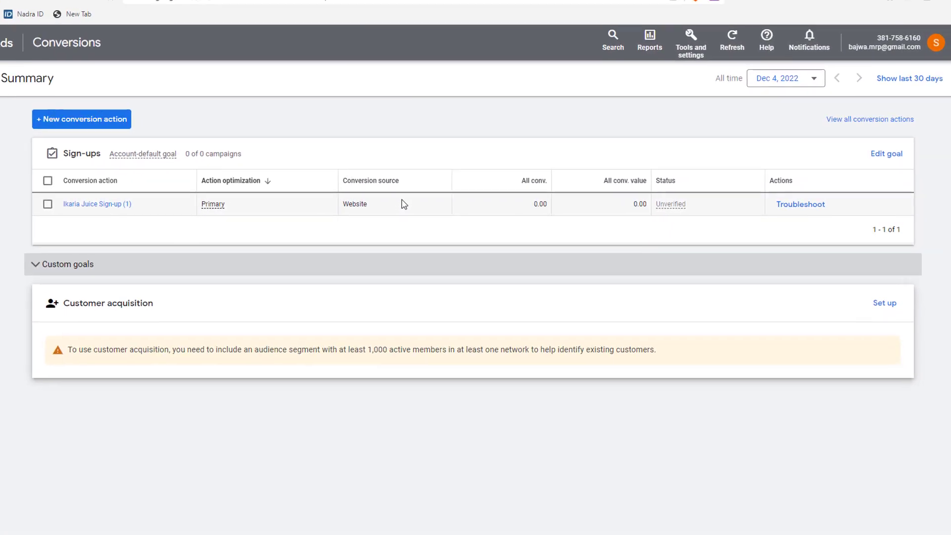